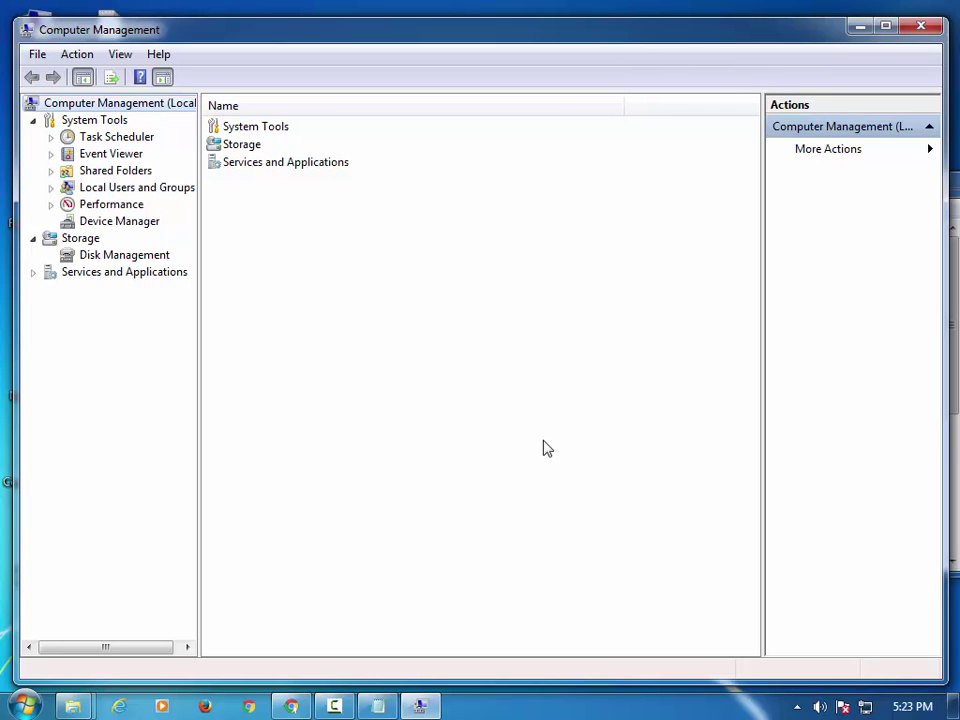
- Switch to the How to notes in Notepad, correct "The" to "Then" in instruction 2, and highlight that instruction
left_click(380, 706)
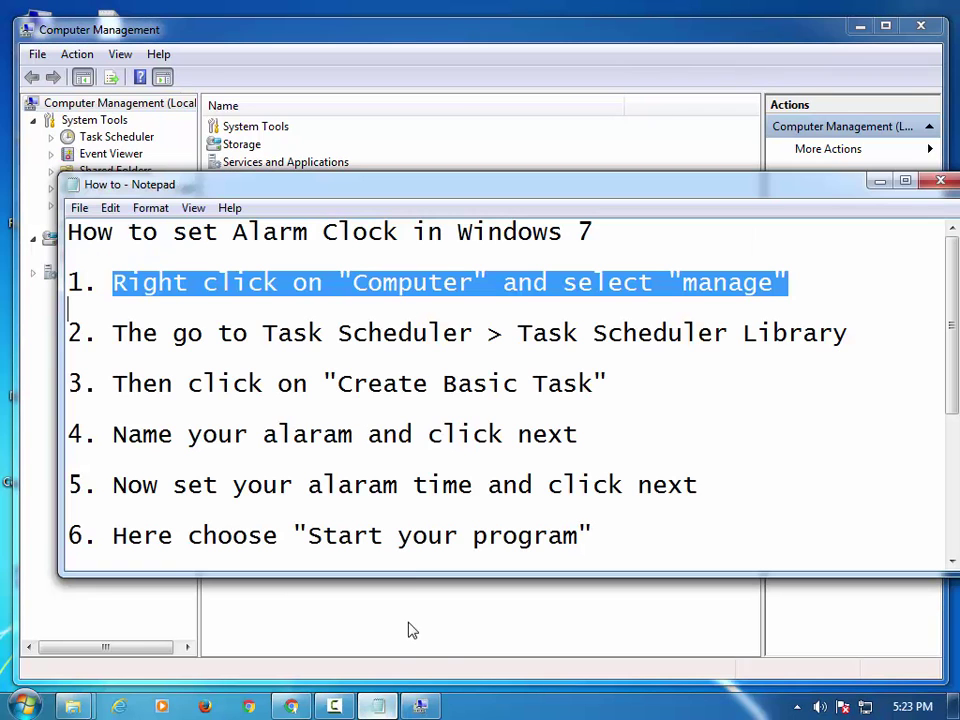
left_click(160, 332)
type("n")
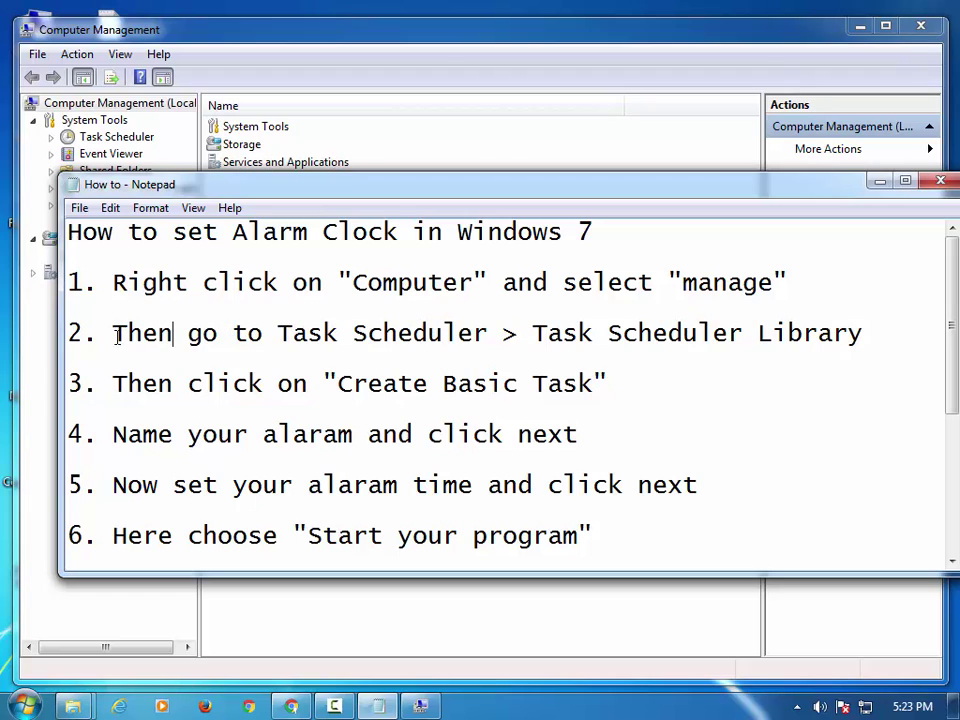
left_click_drag(112, 332, 884, 341)
- Return to Computer Management, expand Task Scheduler and open the Task Scheduler Library
left_click(332, 34)
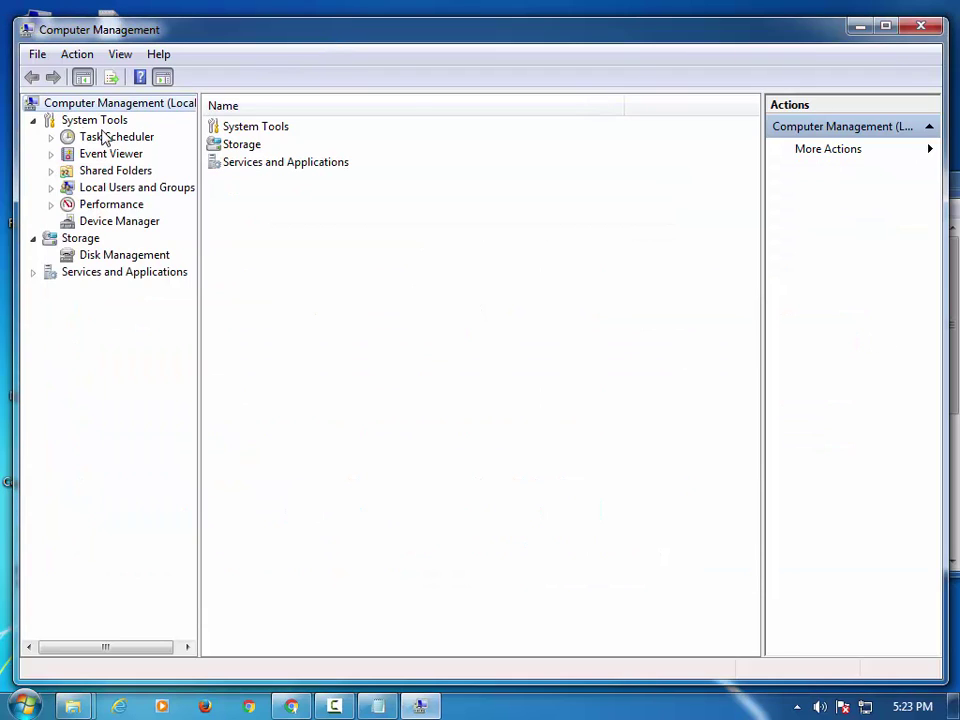
left_click(52, 137)
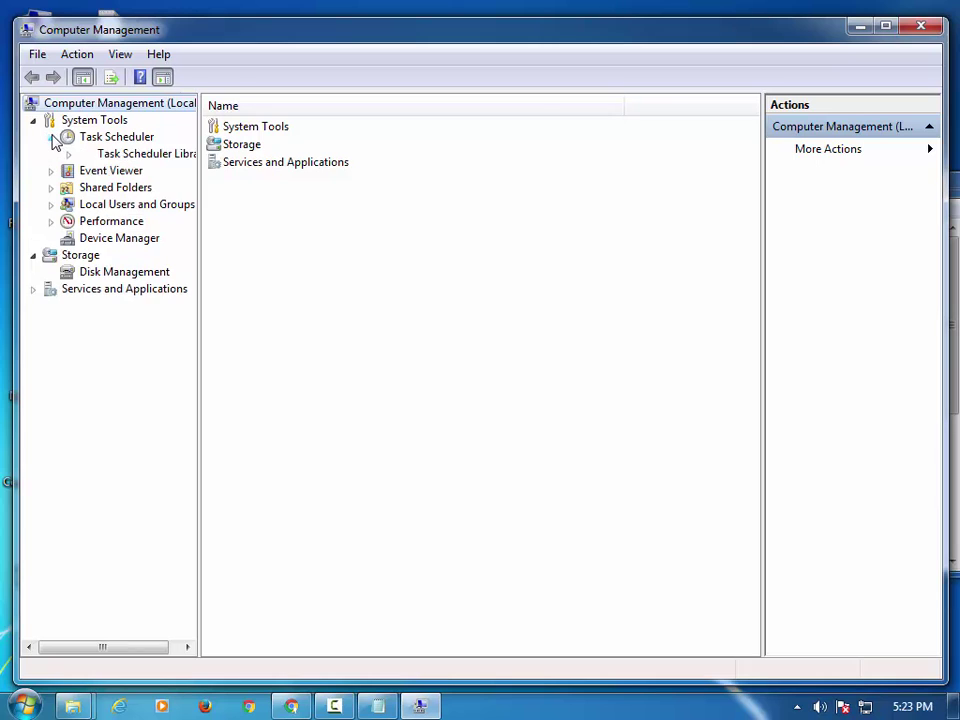
left_click(150, 157)
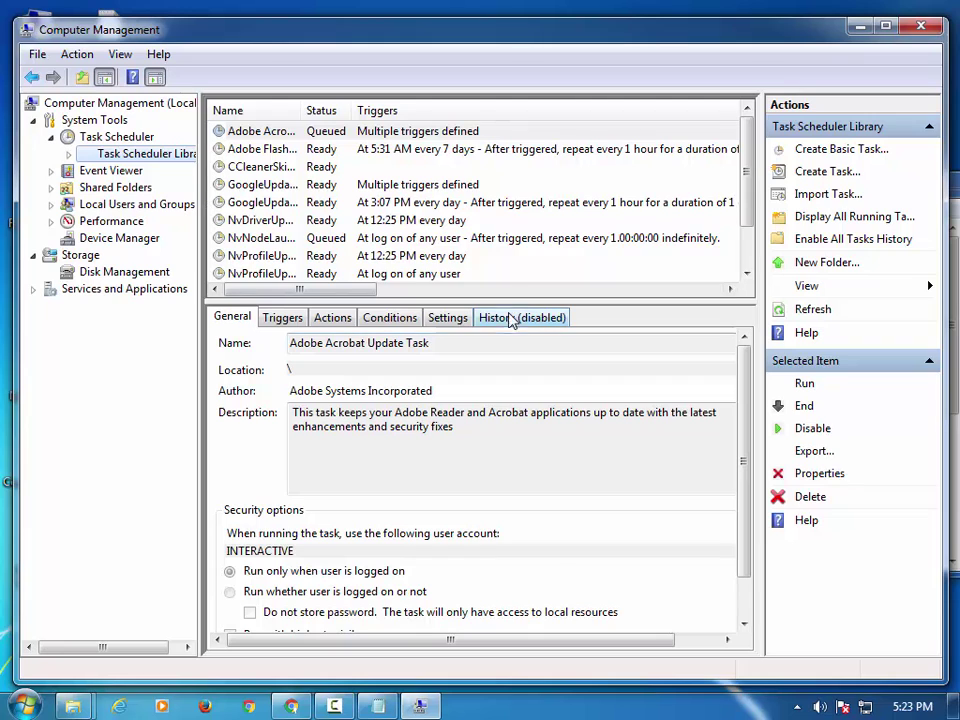
- Highlight "Create Basic Task" in instruction 3 of the Notepad notes, and start a new basic task in Computer Management
left_click(377, 708)
left_click_drag(113, 385, 606, 388)
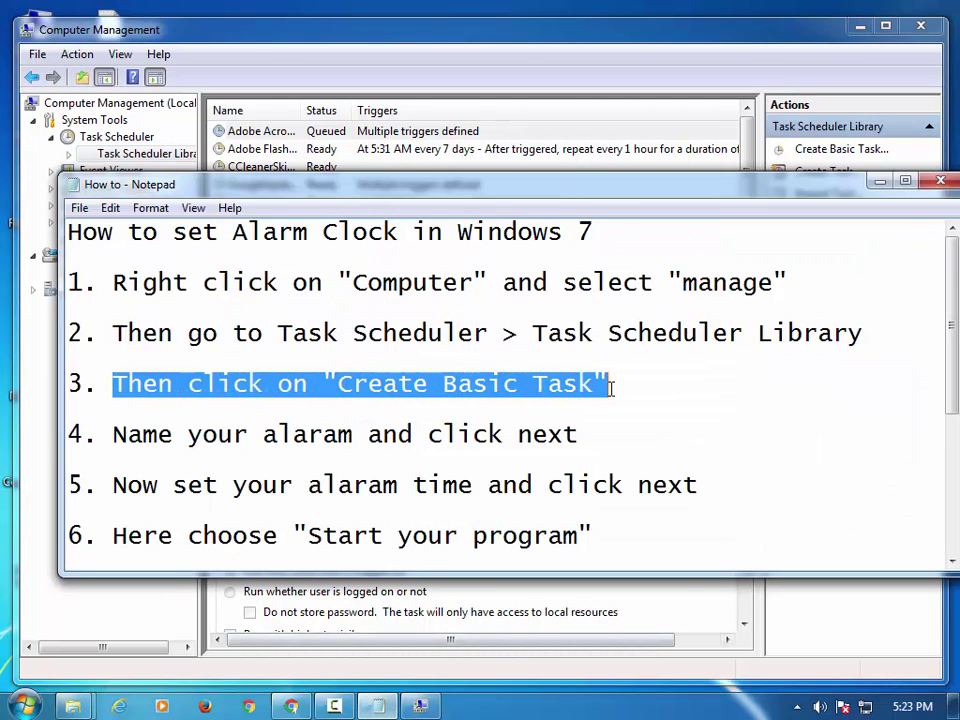
left_click(378, 394)
left_click_drag(356, 384, 600, 384)
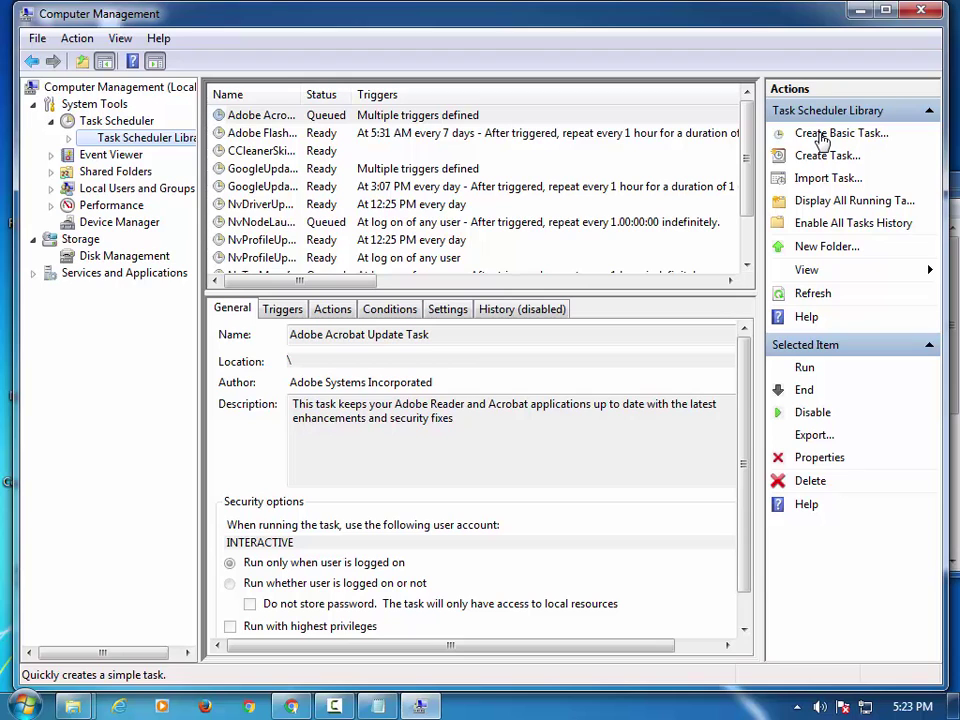
left_click(819, 138)
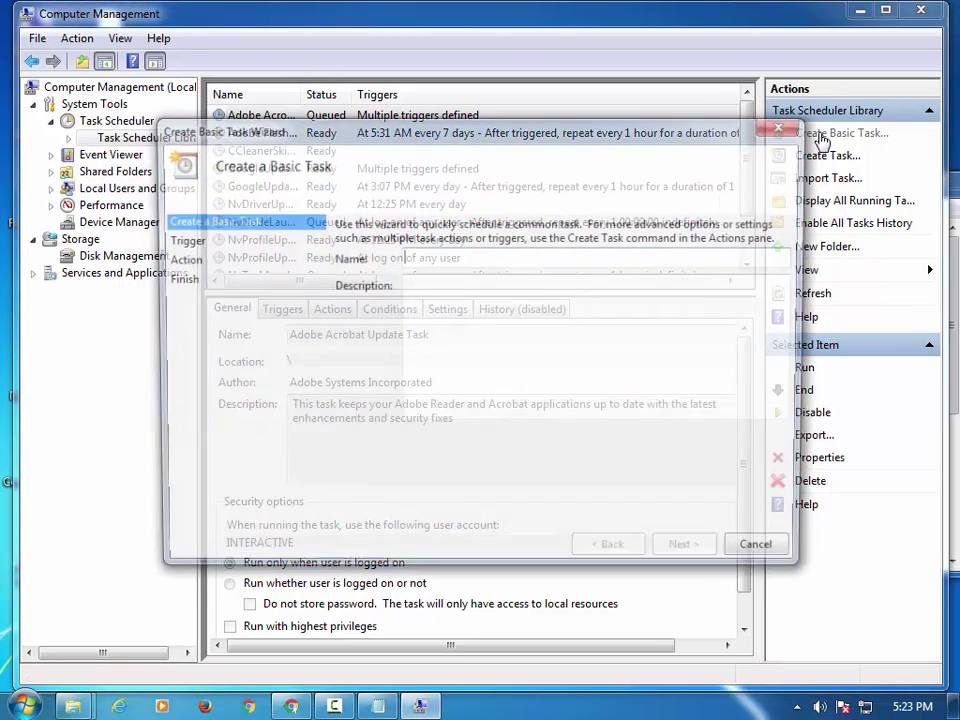
- Highlight instruction 4 in the Notepad notes, and name the basic task Meeting with the description 12:30
left_click(376, 705)
left_click_drag(114, 436, 579, 436)
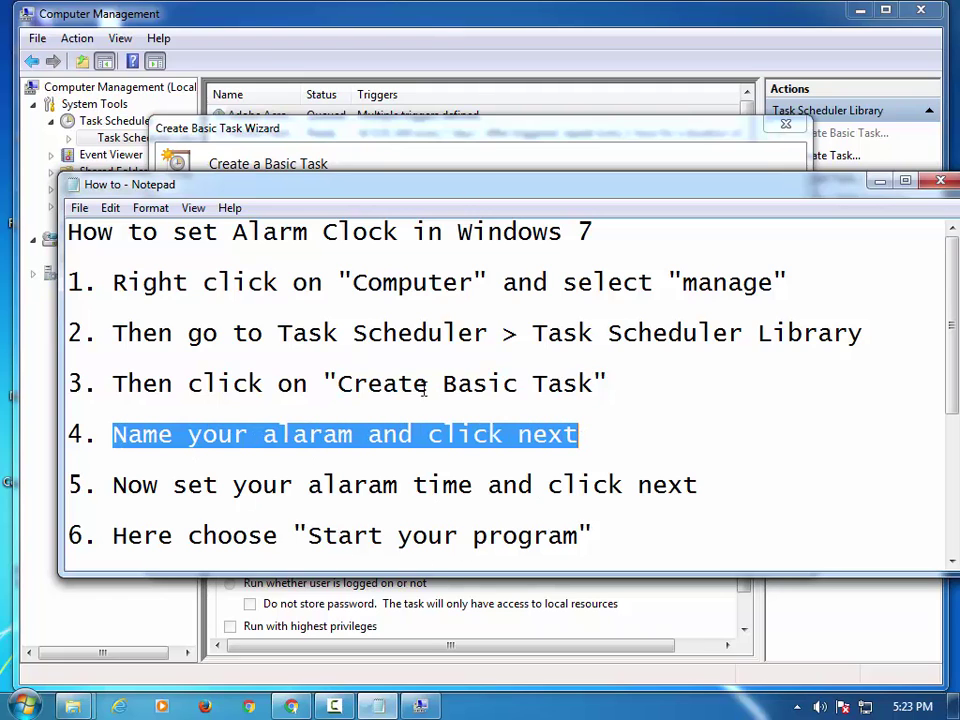
left_click(461, 135)
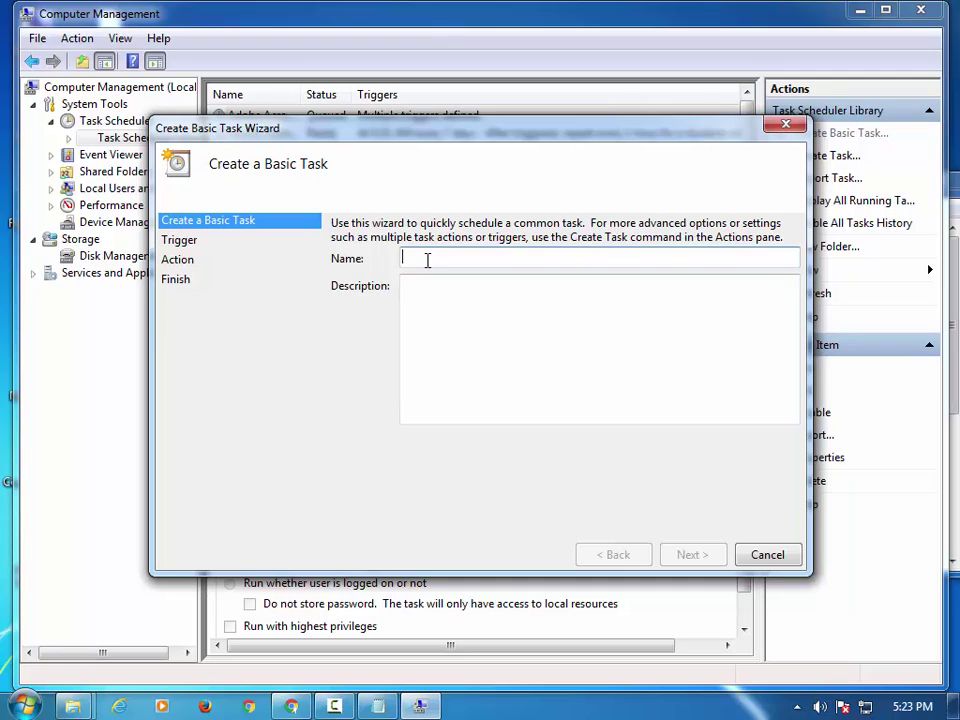
type("Meeting")
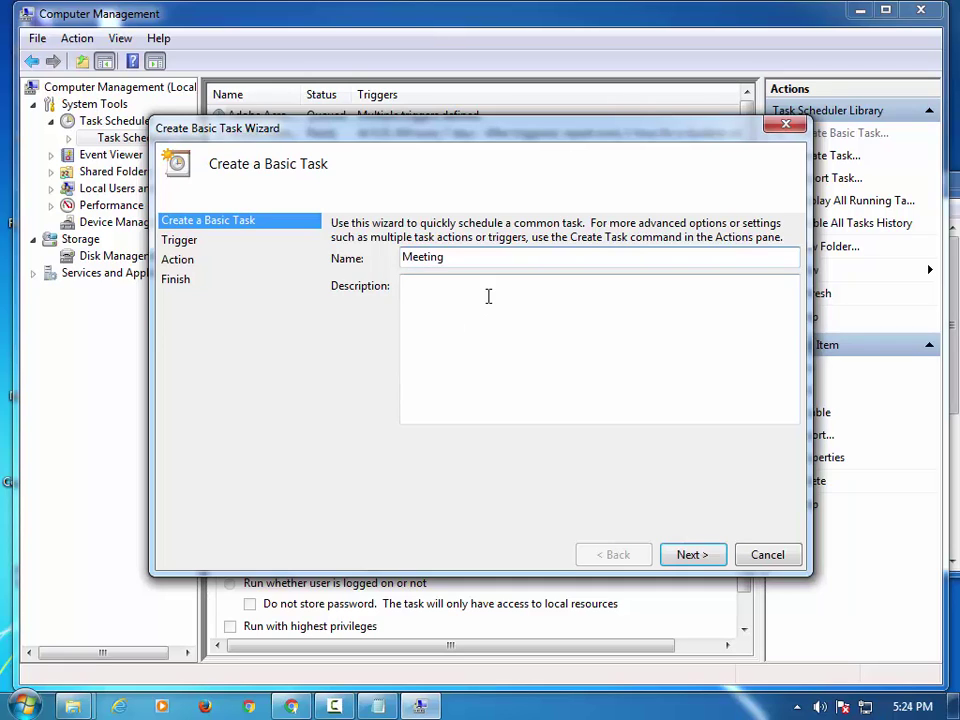
left_click(488, 296)
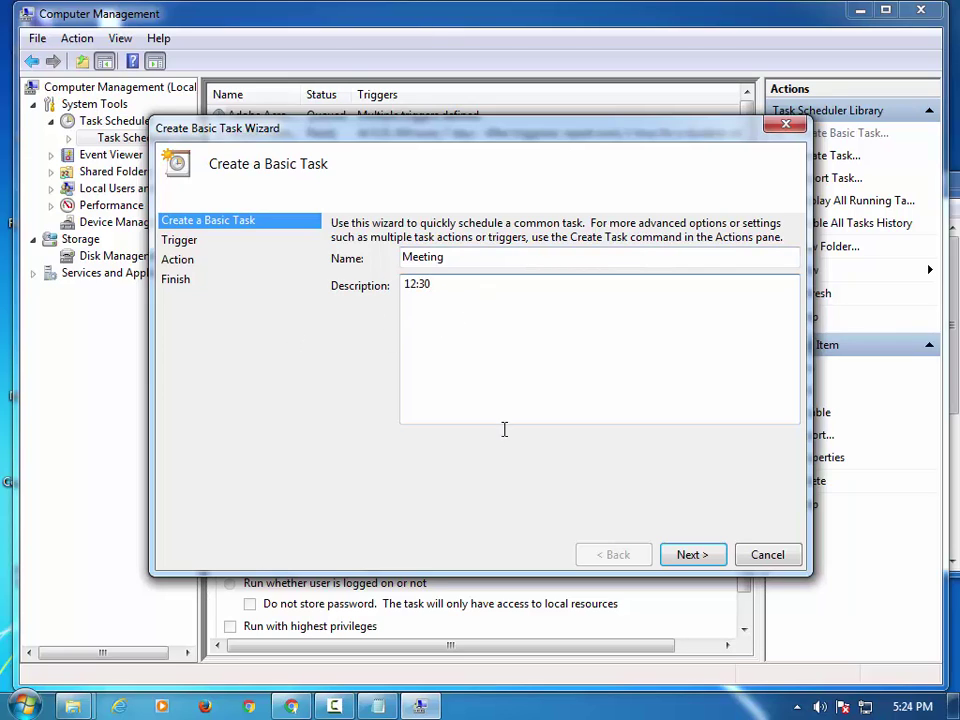
left_click(690, 558)
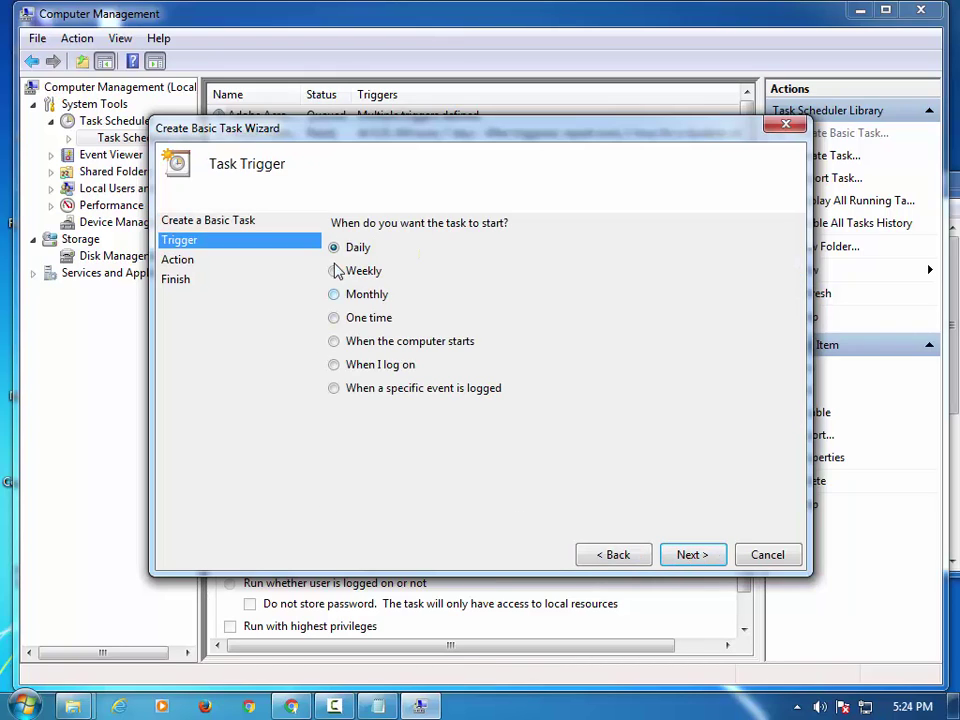
- Set the task trigger to Daily and continue to its schedule settings
left_click(334, 271)
left_click(334, 247)
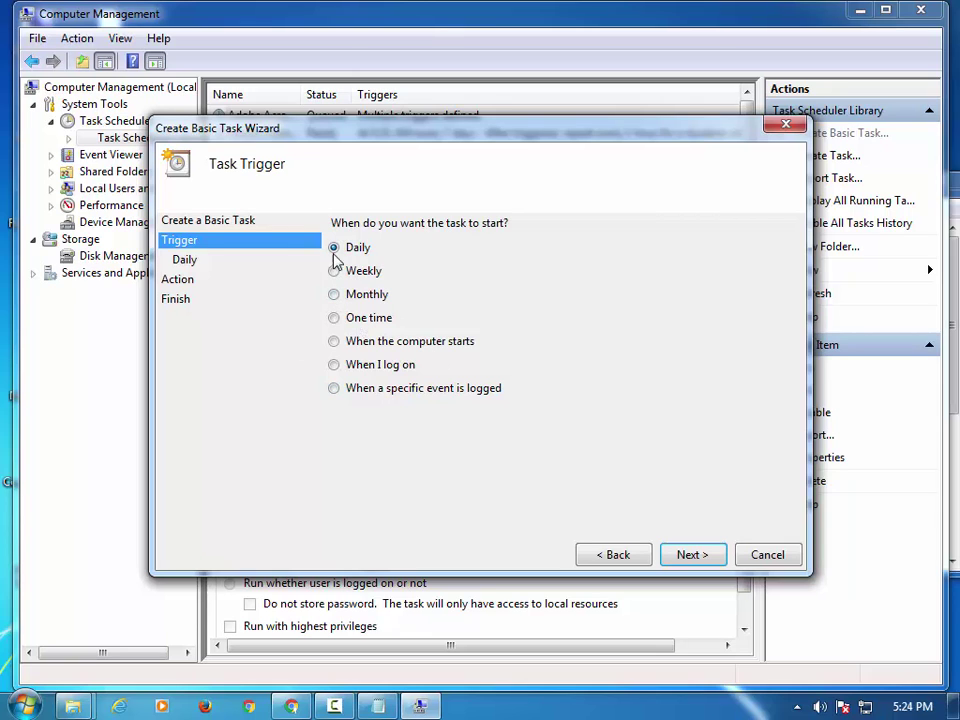
left_click(694, 558)
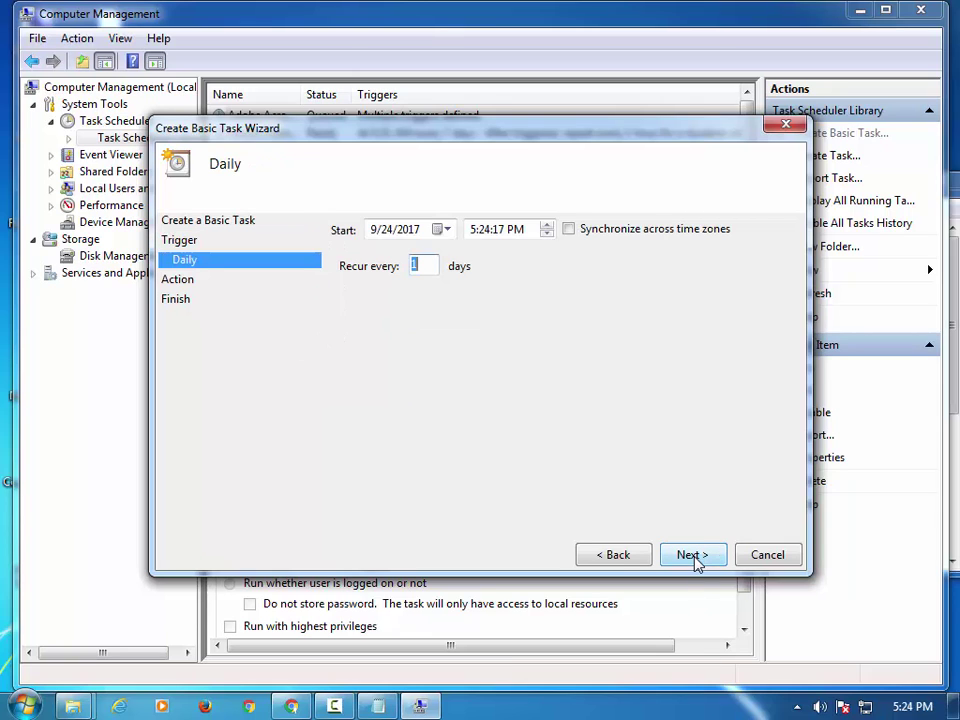
- Highlight instruction 5 in the Notepad notes, and set the daily trigger's start time to 12:30:00 PM
left_click(380, 705)
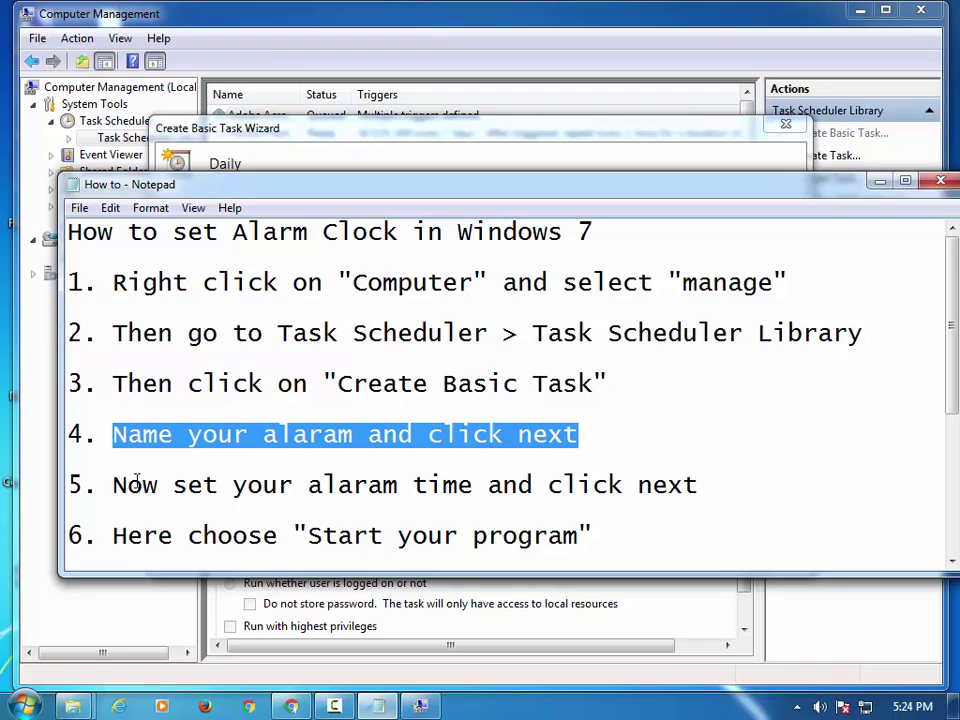
left_click_drag(113, 485, 697, 486)
left_click(572, 131)
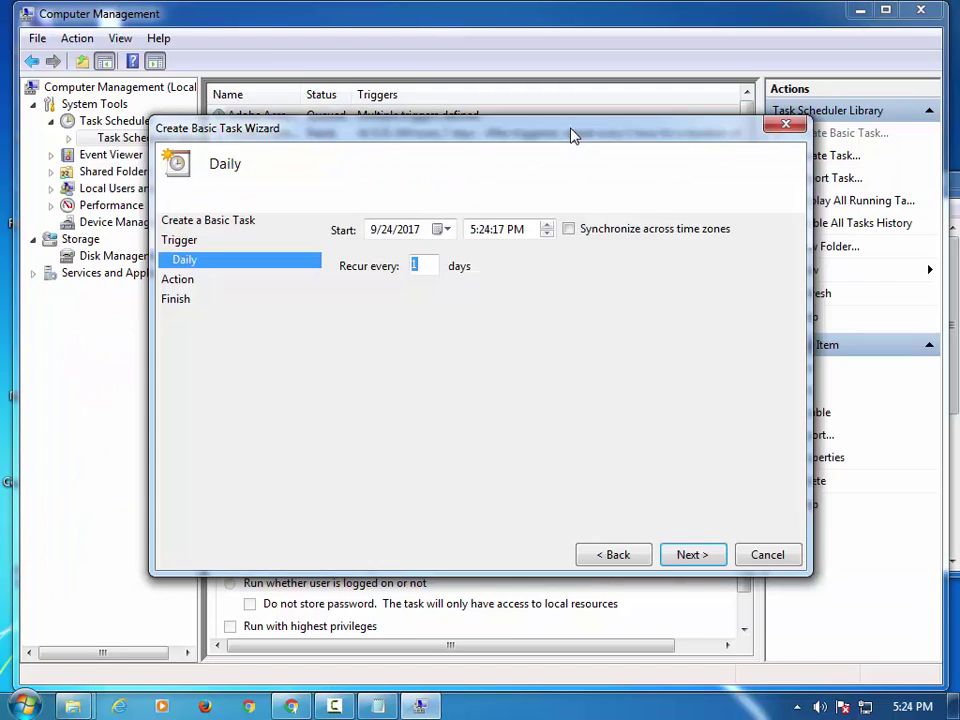
left_click(488, 229)
key("Right")
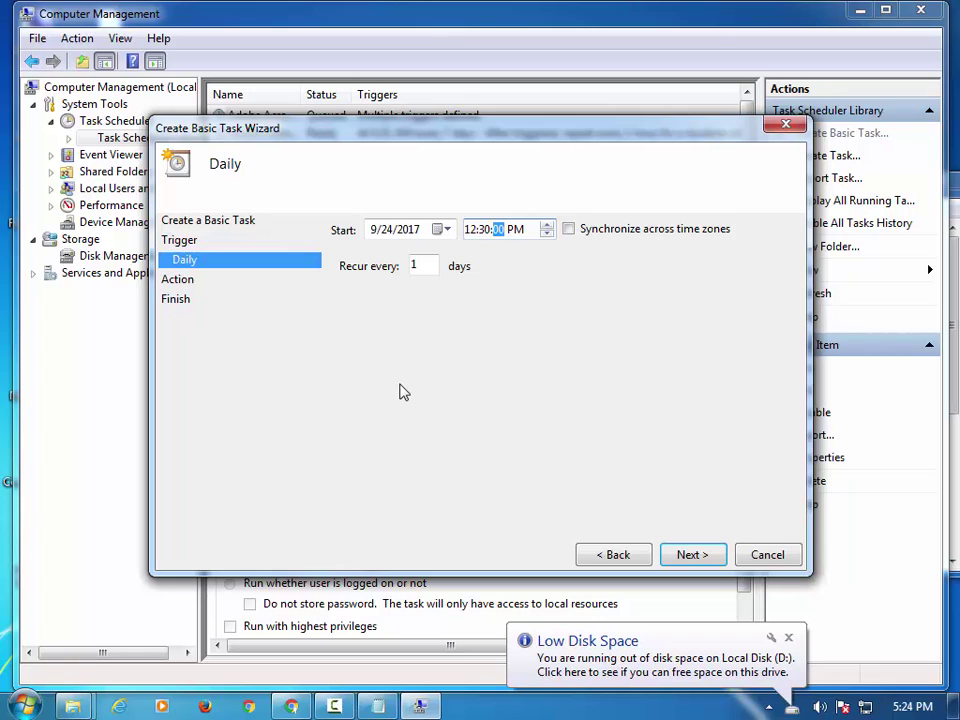
left_click(692, 557)
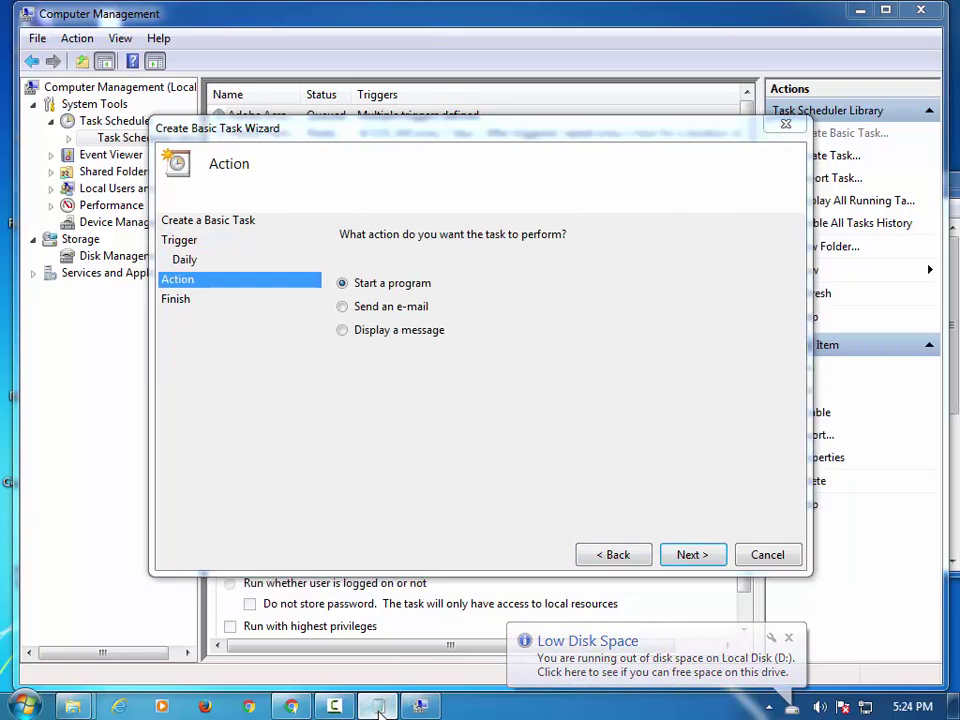
- Highlight instruction 6 about starting a program in the Notepad notes, and return to the wizard's Action page
left_click(377, 706)
left_click_drag(115, 536, 603, 545)
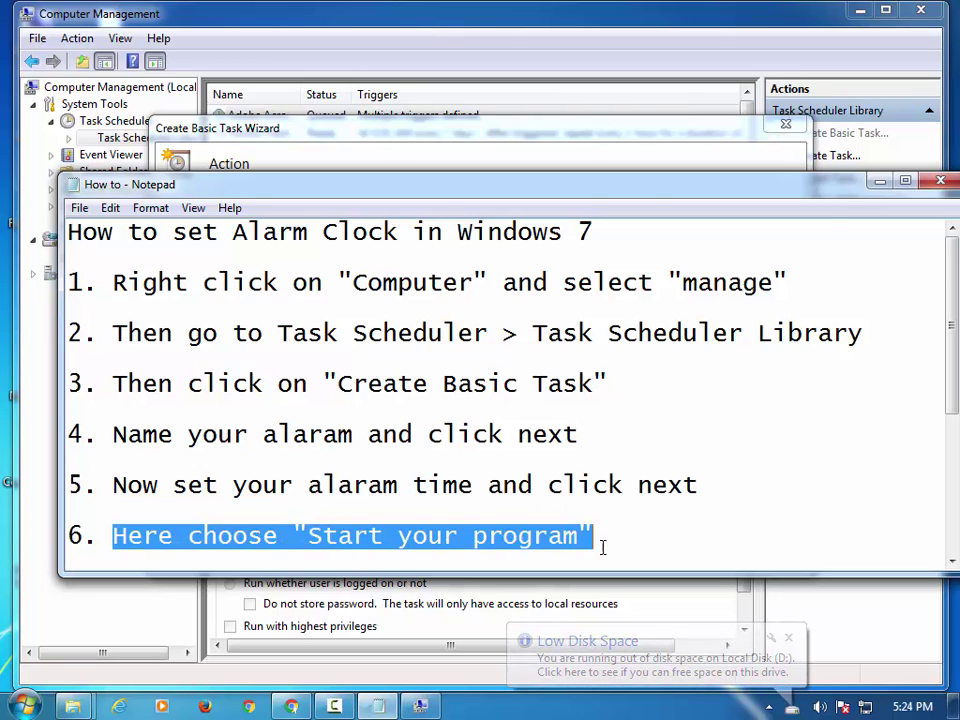
left_click(560, 137)
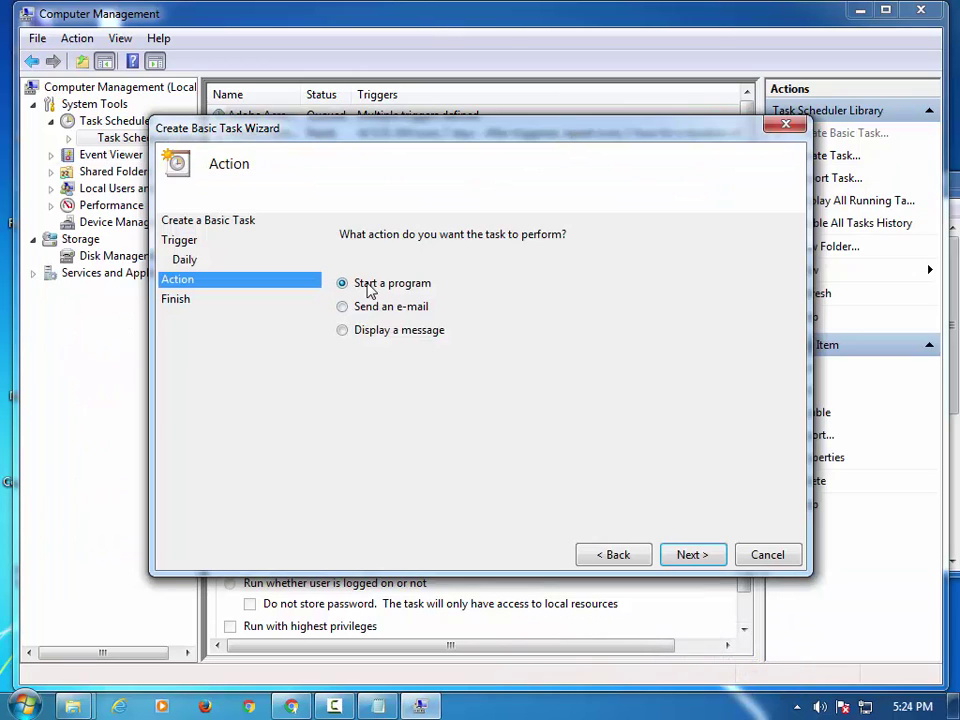
- Replace "your" with "a" in instruction 6 of the Notepad notes, and accept Start a program as the task's action
left_click(377, 706)
left_click(340, 537)
left_click_drag(397, 537, 459, 537)
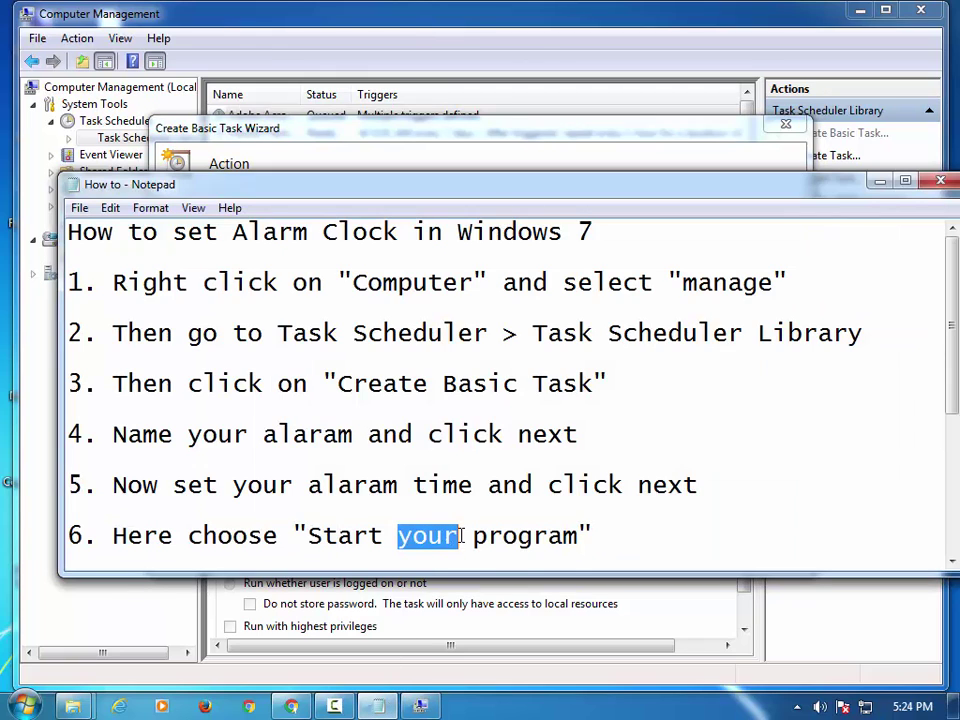
type("a")
left_click_drag(322, 531, 527, 532)
left_click(487, 115)
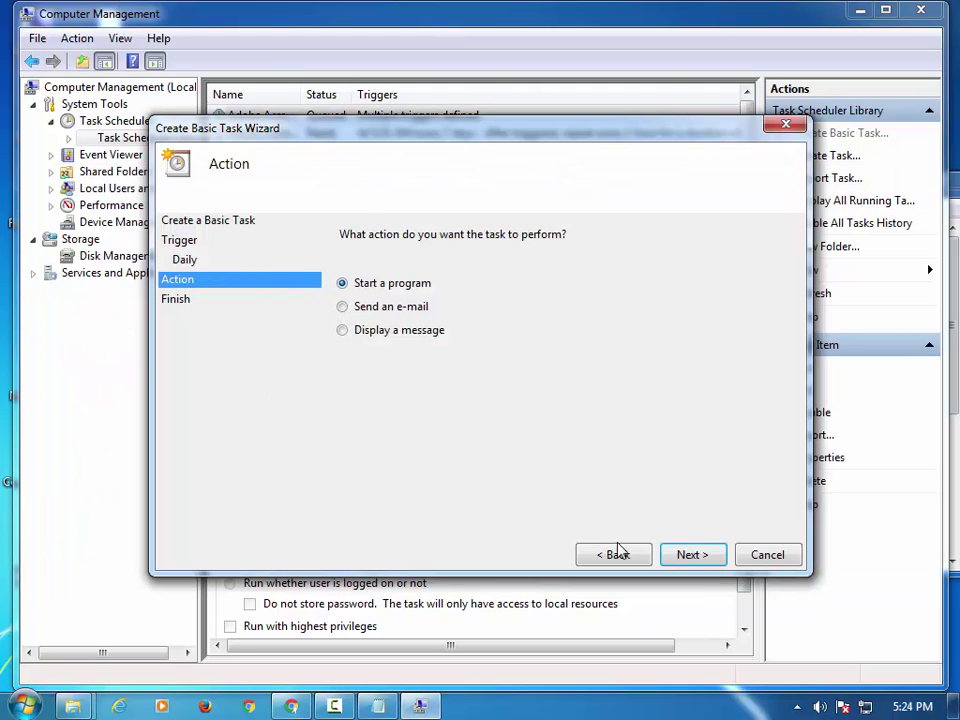
left_click(704, 558)
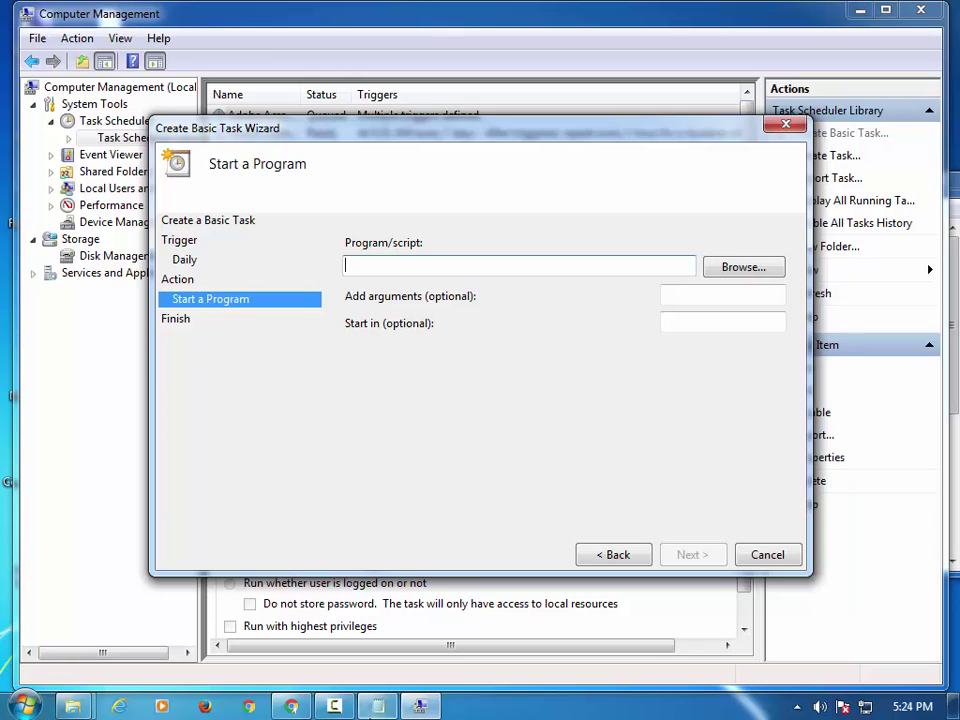
- Highlight instruction 7 about setting the ringtone in the Notepad notes, and return to the task wizard
left_click(378, 706)
scroll(285, 484, "down", 1)
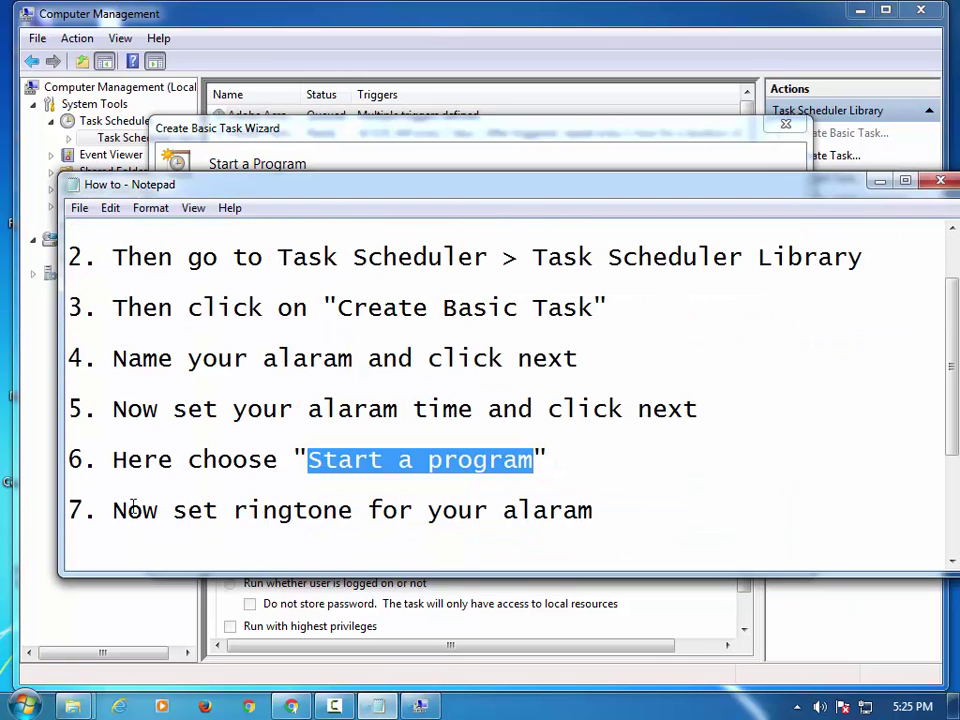
left_click_drag(113, 510, 605, 520)
left_click(529, 150)
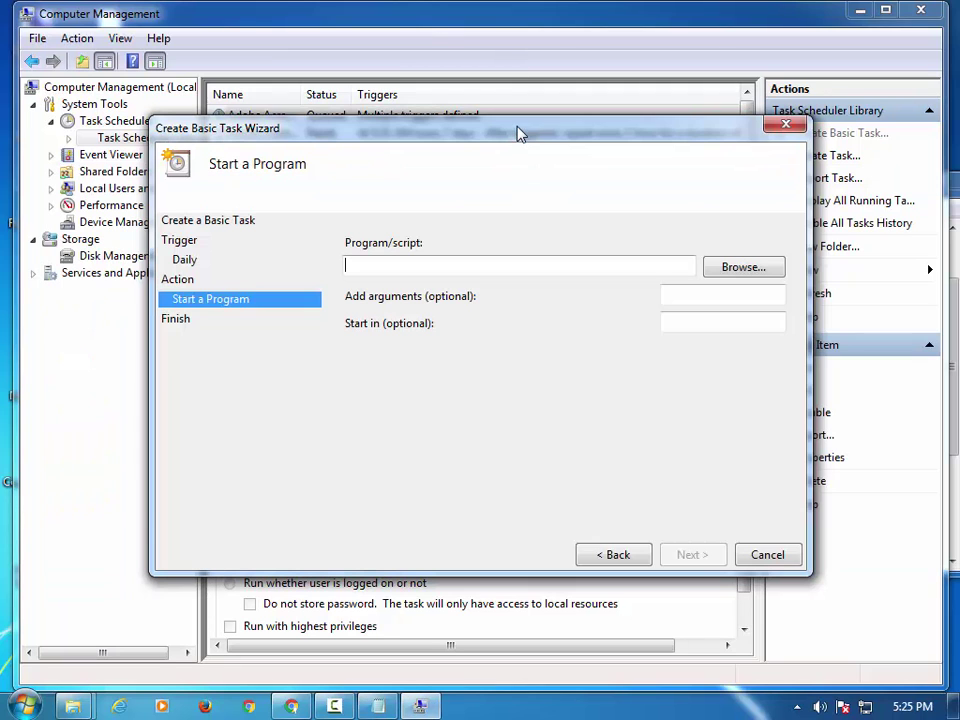
- Choose the alarm tone MP3 file from the Desktop as the program the task starts
left_click(743, 268)
scroll(650, 333, "down", 2)
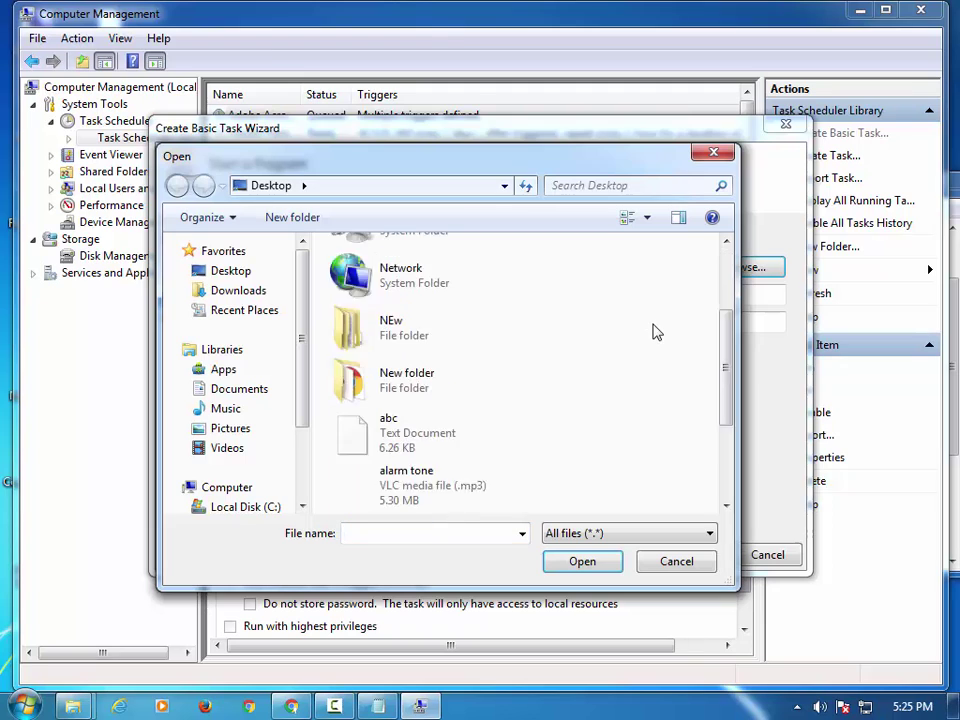
scroll(655, 332, "down", 2)
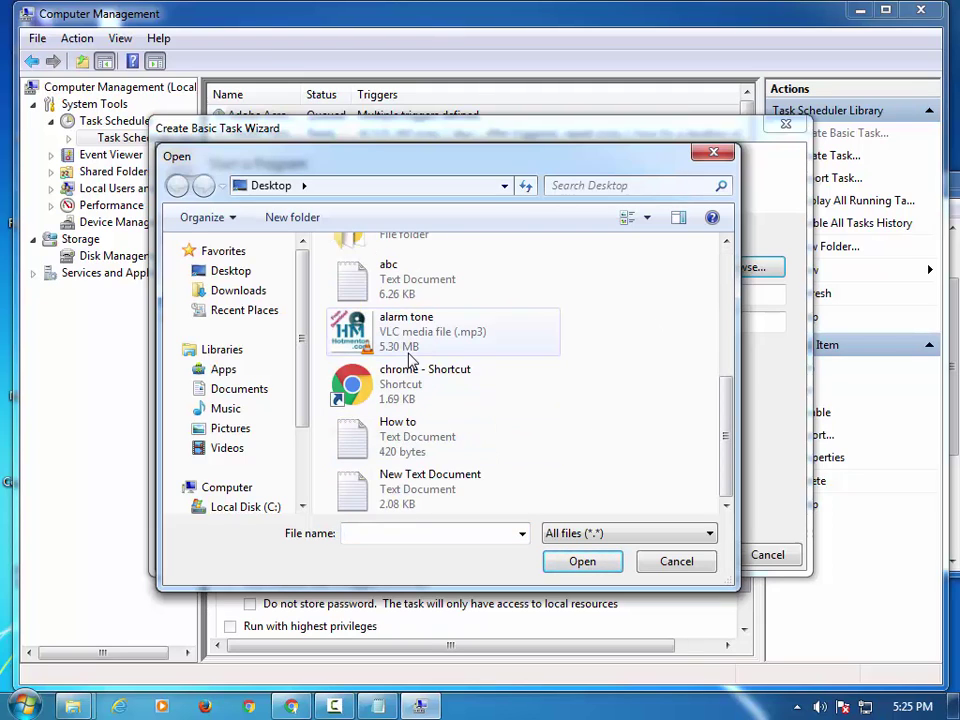
left_click(388, 338)
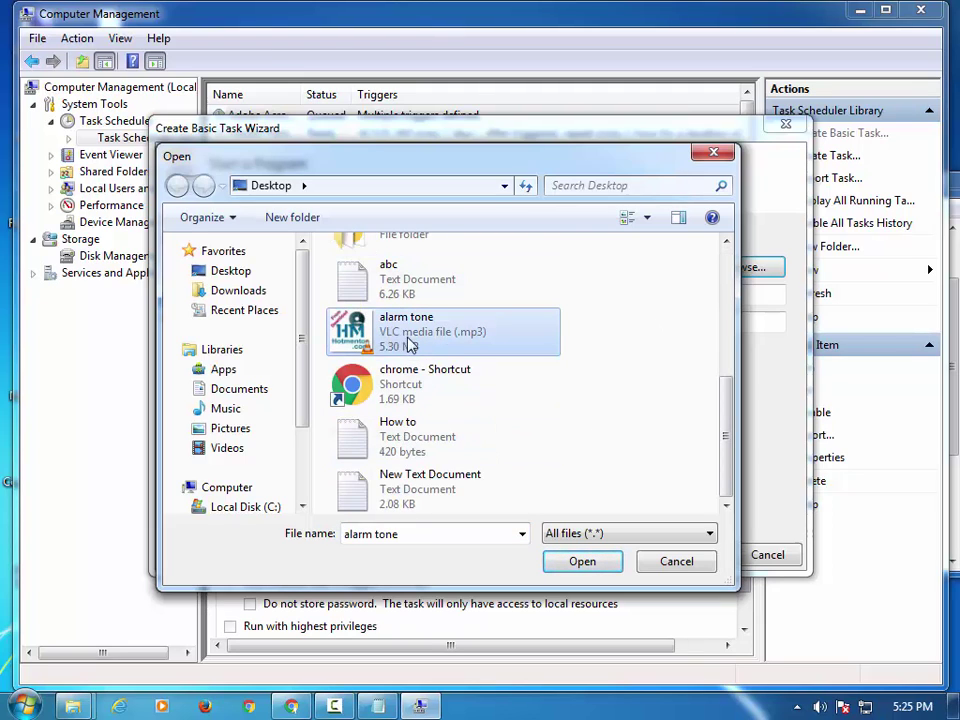
left_click(582, 563)
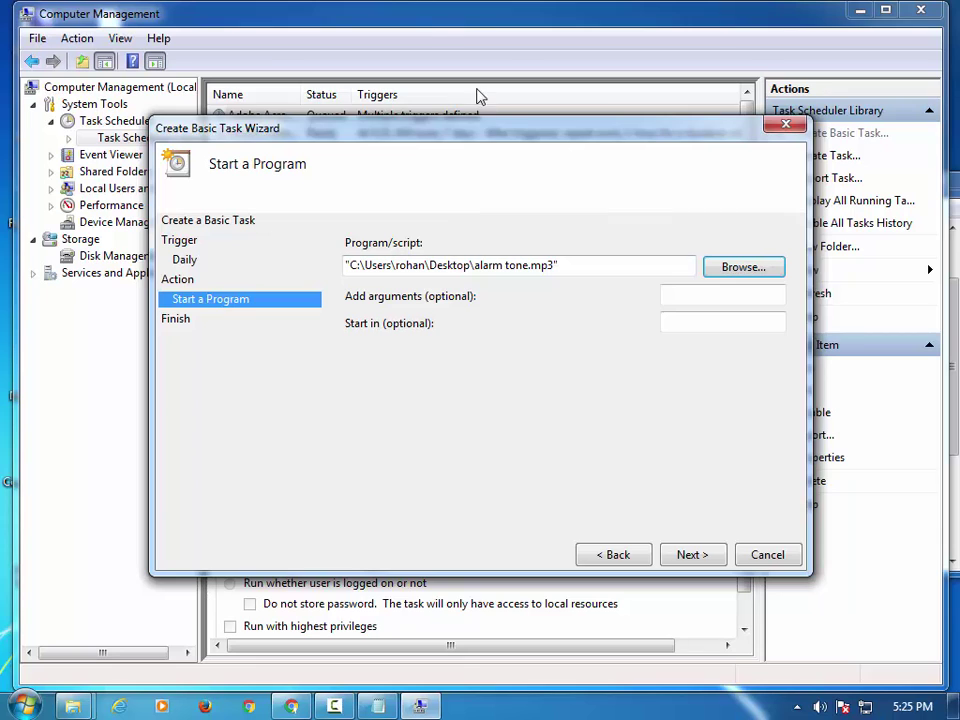
- Highlight instruction 8, "Then click Next > Finish", in the Notepad notes, and return to the task wizard
left_click(378, 706)
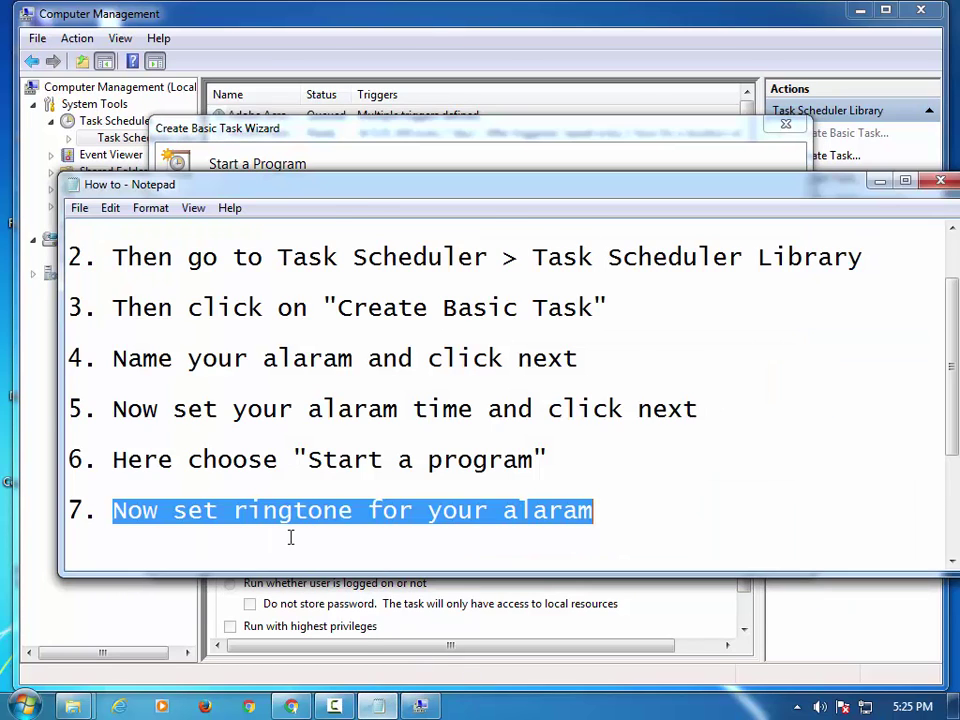
scroll(288, 535, "down", 1)
left_click_drag(113, 484, 522, 478)
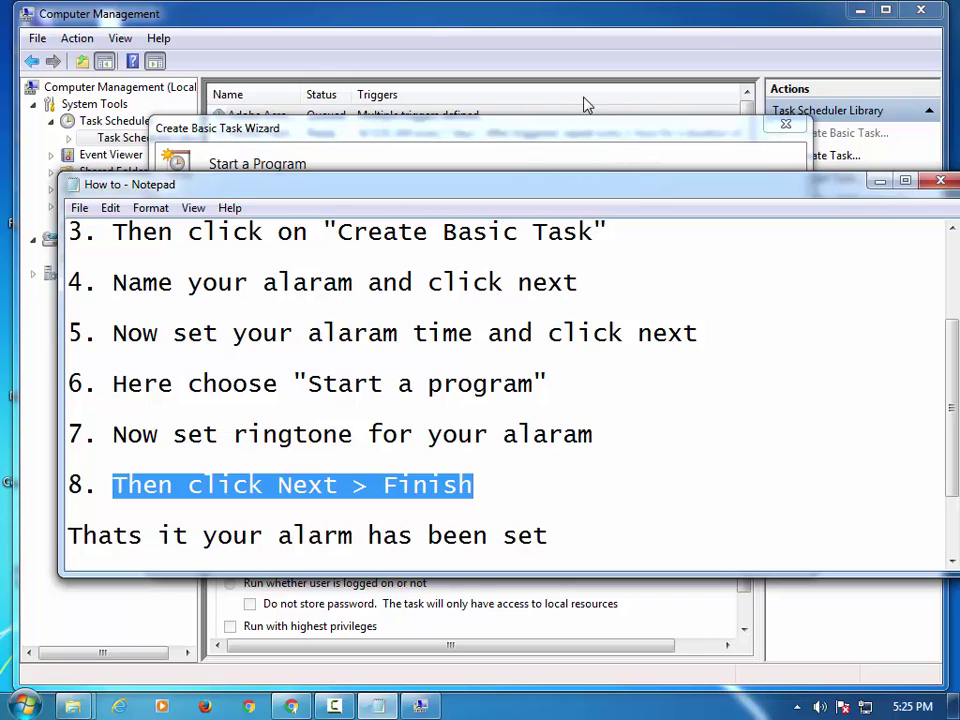
left_click(548, 126)
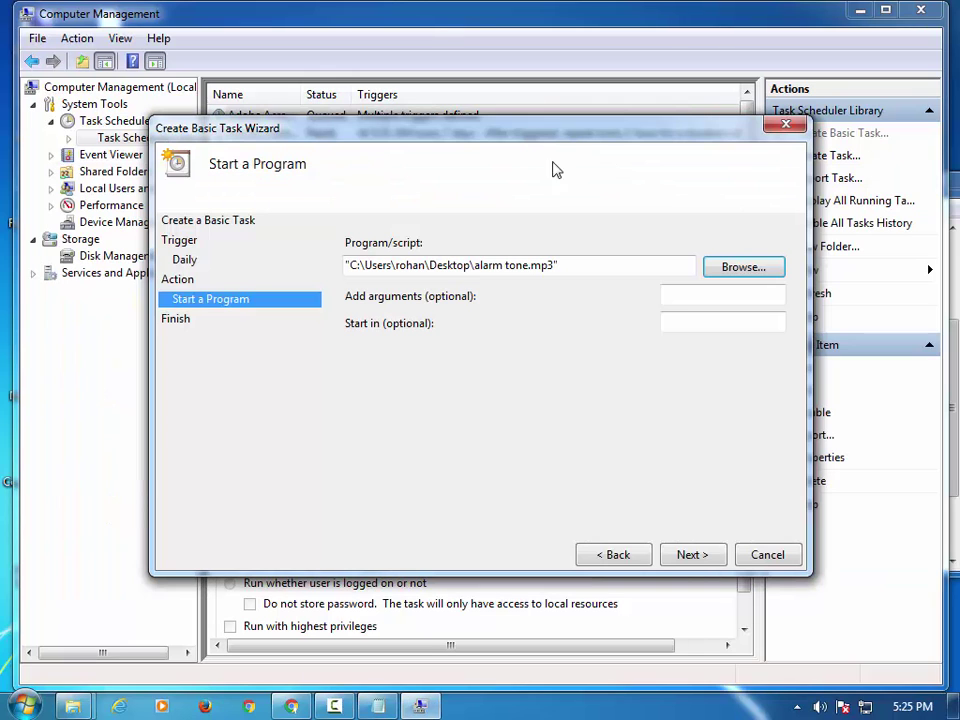
- Finish creating the Meeting basic task with the option to open its Properties dialog enabled
left_click(692, 555)
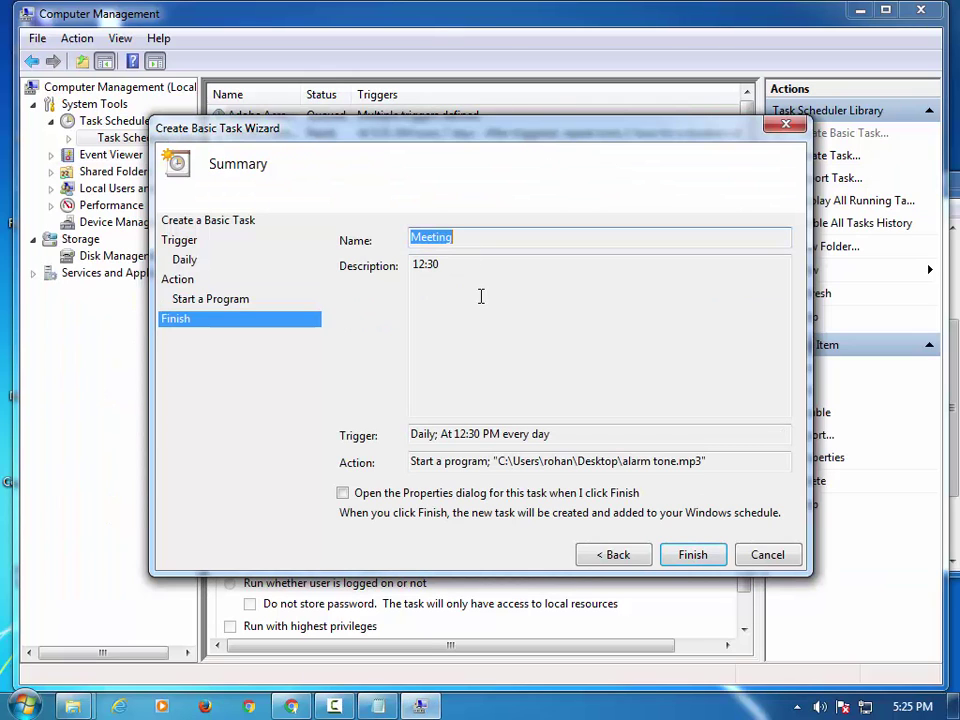
left_click(342, 493)
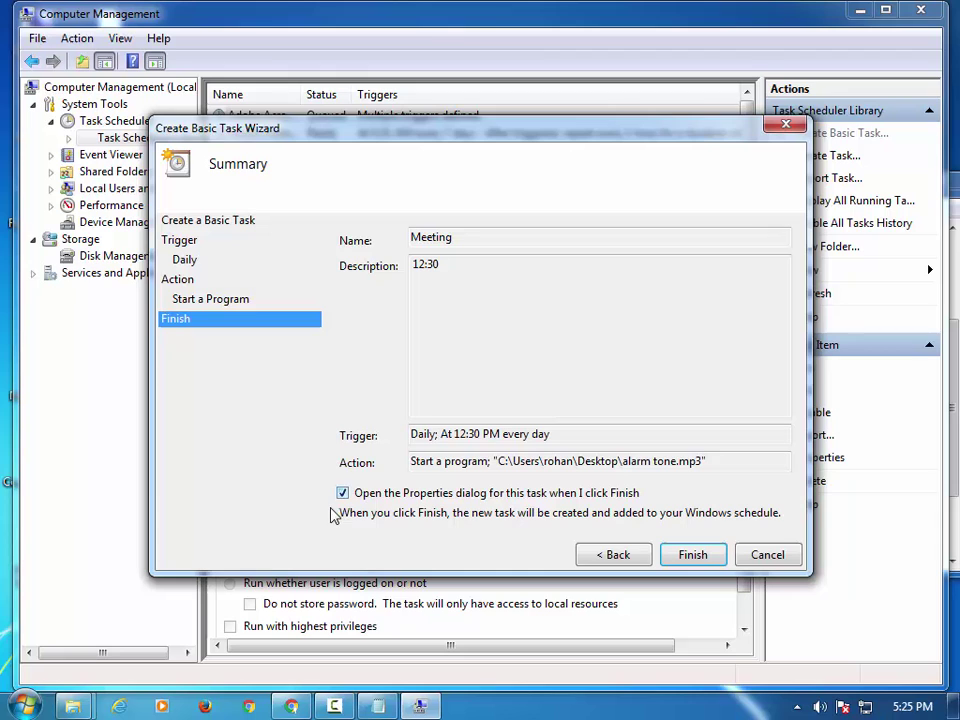
left_click(697, 556)
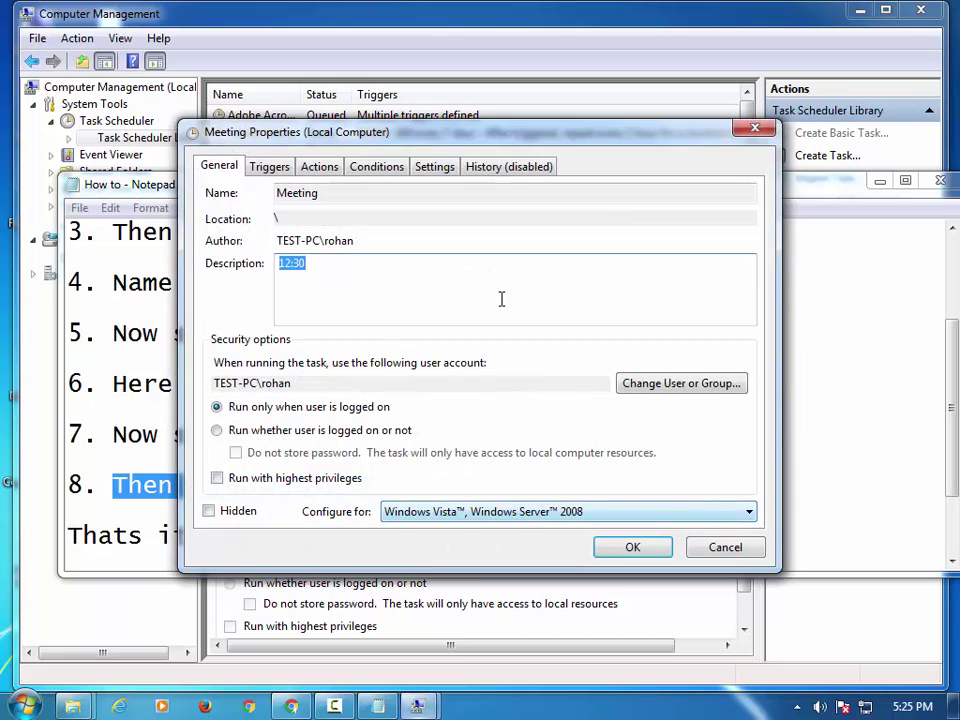
- Review the Meeting task's triggers, conditions, history and general properties, and accept the Properties dialog
left_click(275, 168)
left_click(377, 168)
left_click(478, 168)
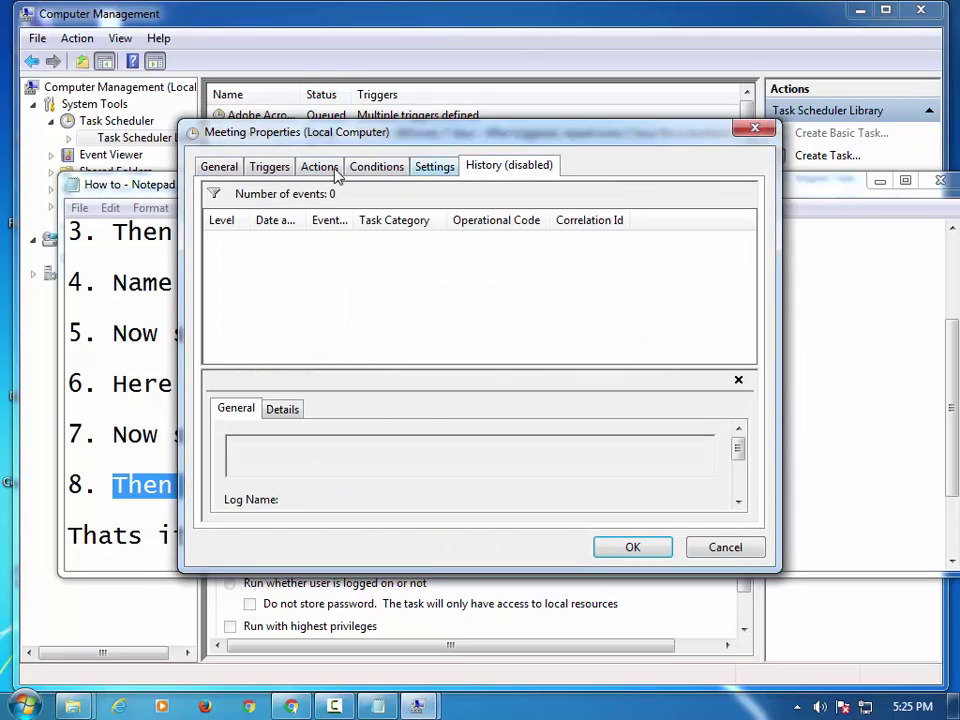
left_click(218, 168)
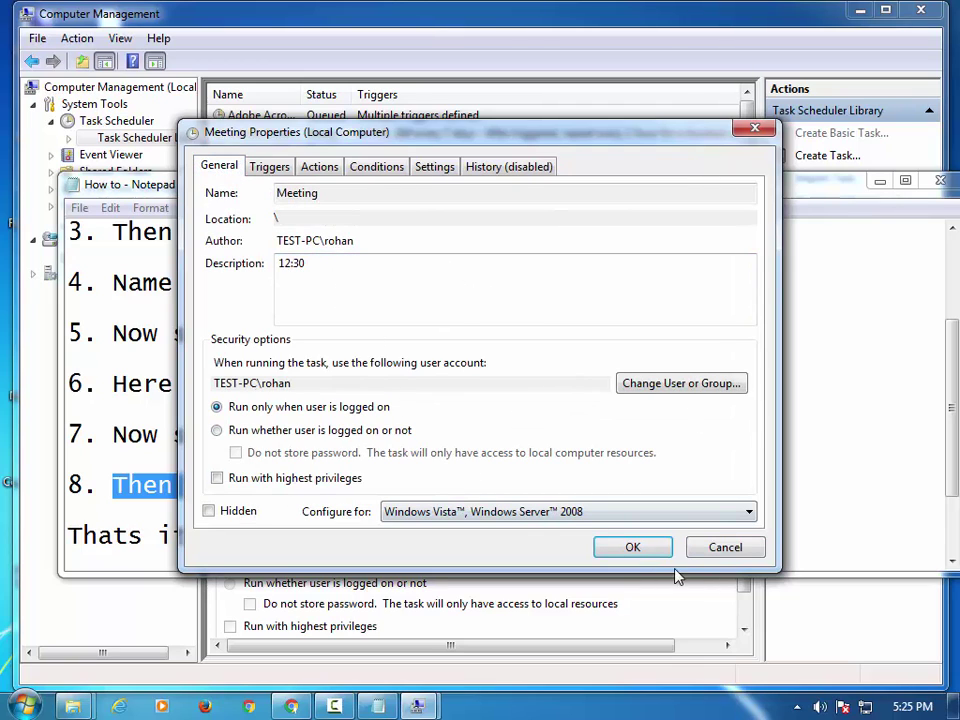
left_click(630, 553)
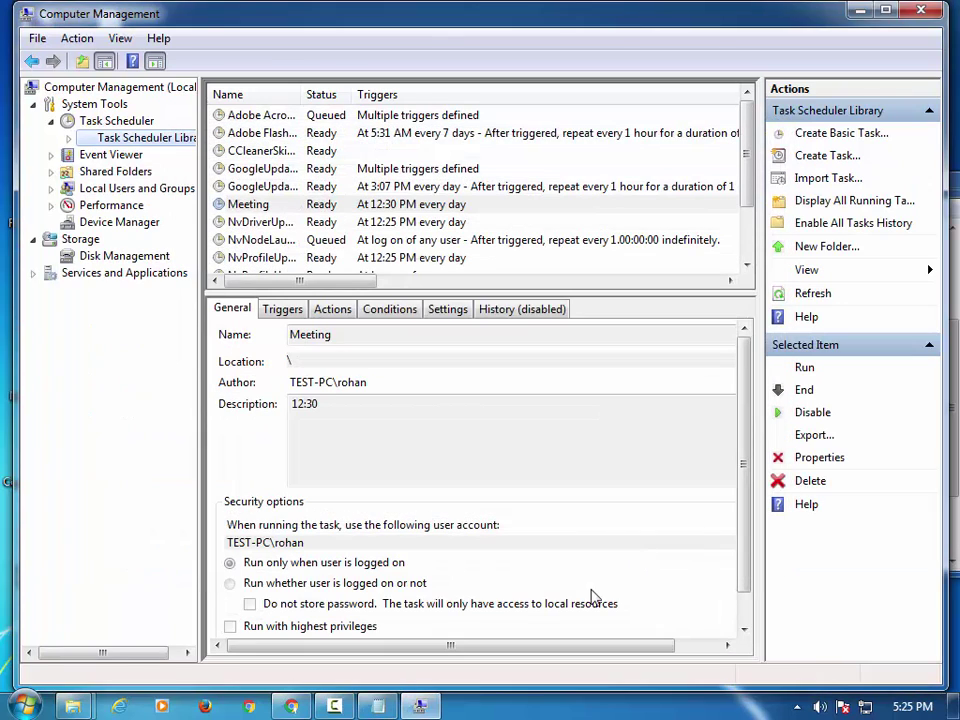
- Highlight the line "Thats it your alarm has been set" in the Notepad notes, and select the Meeting task in Computer Management
left_click(859, 10)
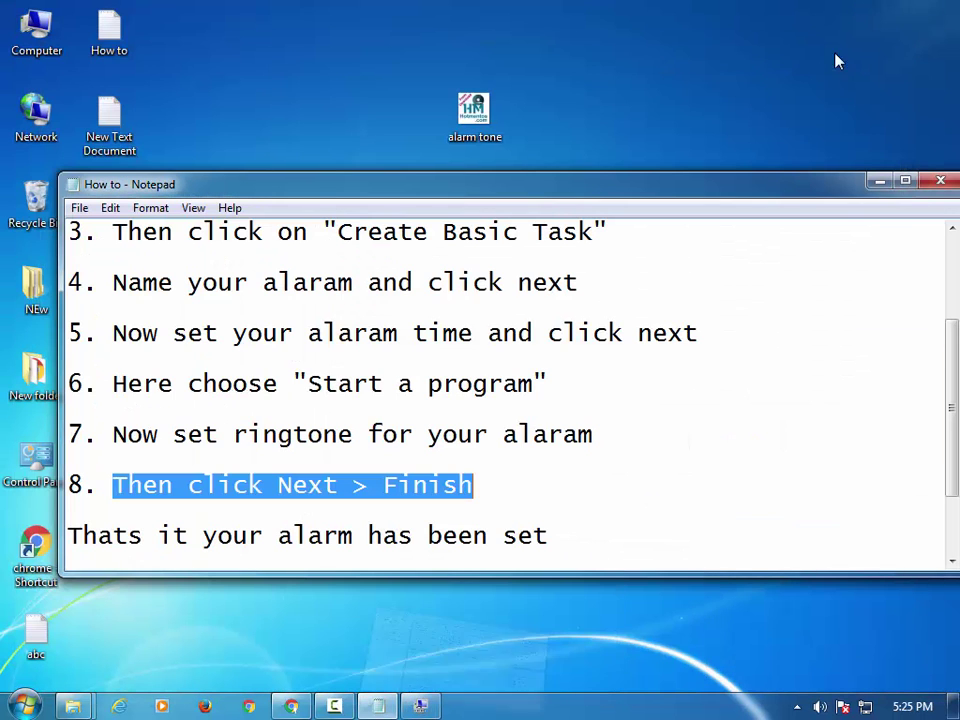
left_click_drag(74, 537, 582, 536)
left_click(421, 707)
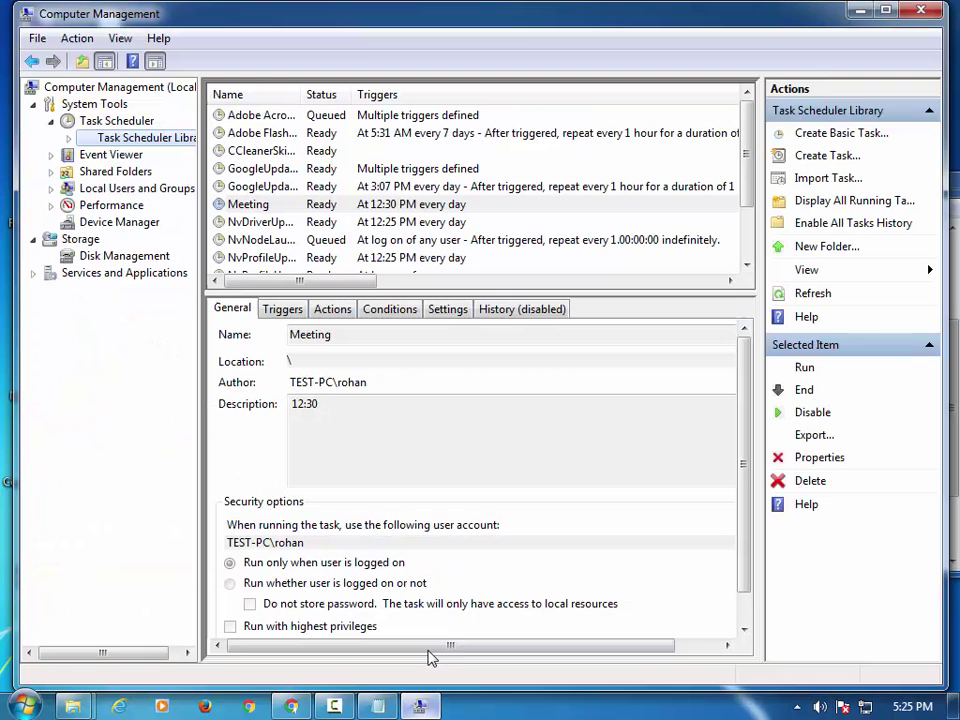
left_click(249, 205)
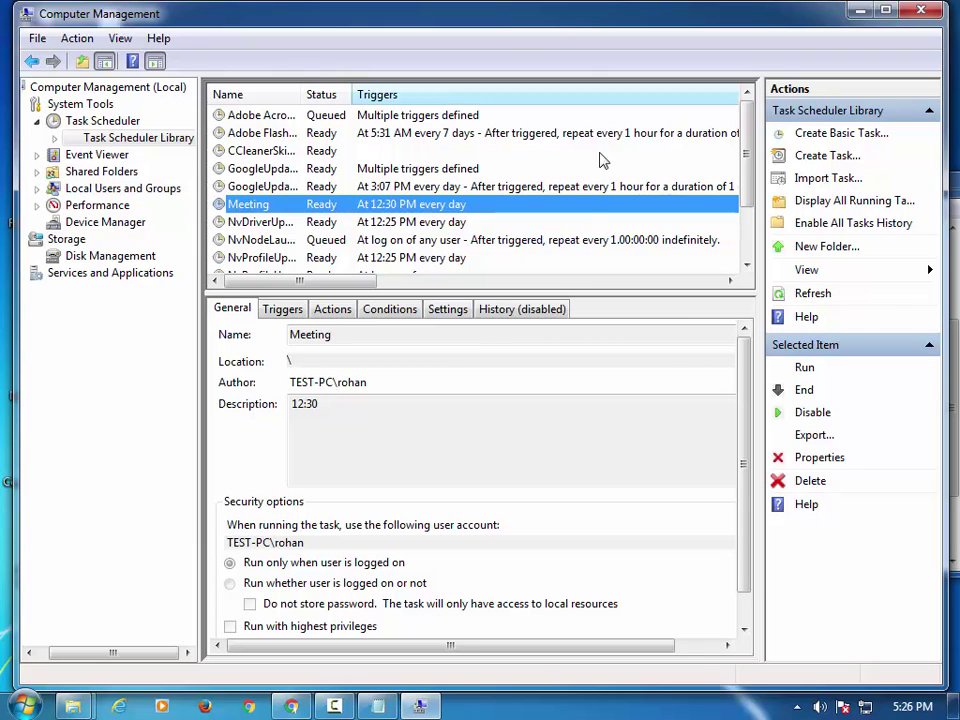
- Add the closing line "Thanks For Watching" at the end of the Notepad notes and highlight it
left_click(378, 710)
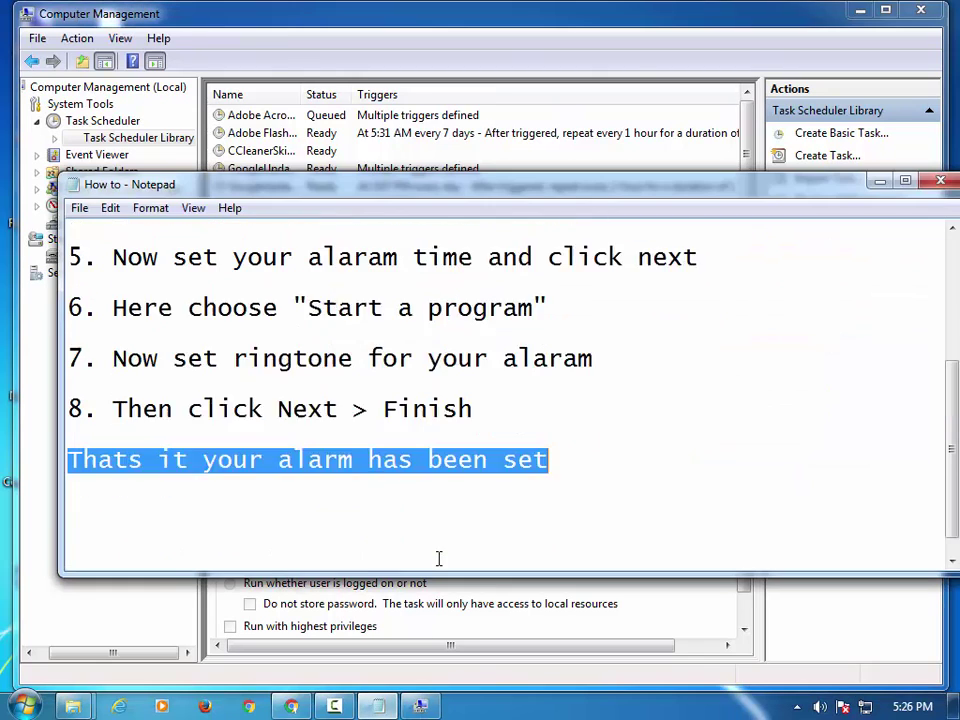
left_click(563, 453)
key("Return")
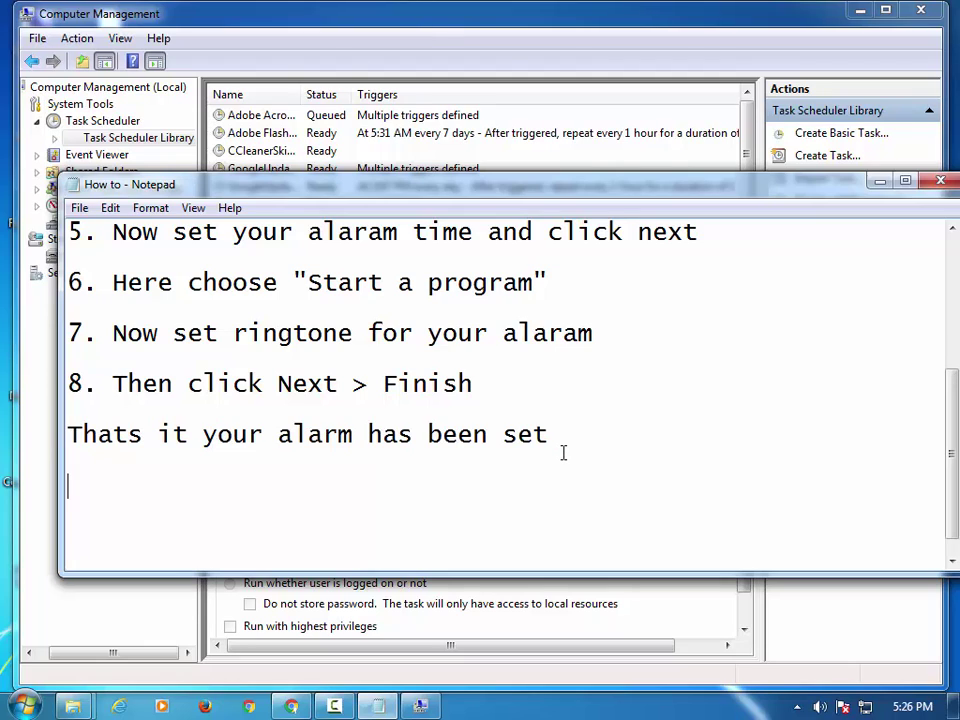
type("Thanks")
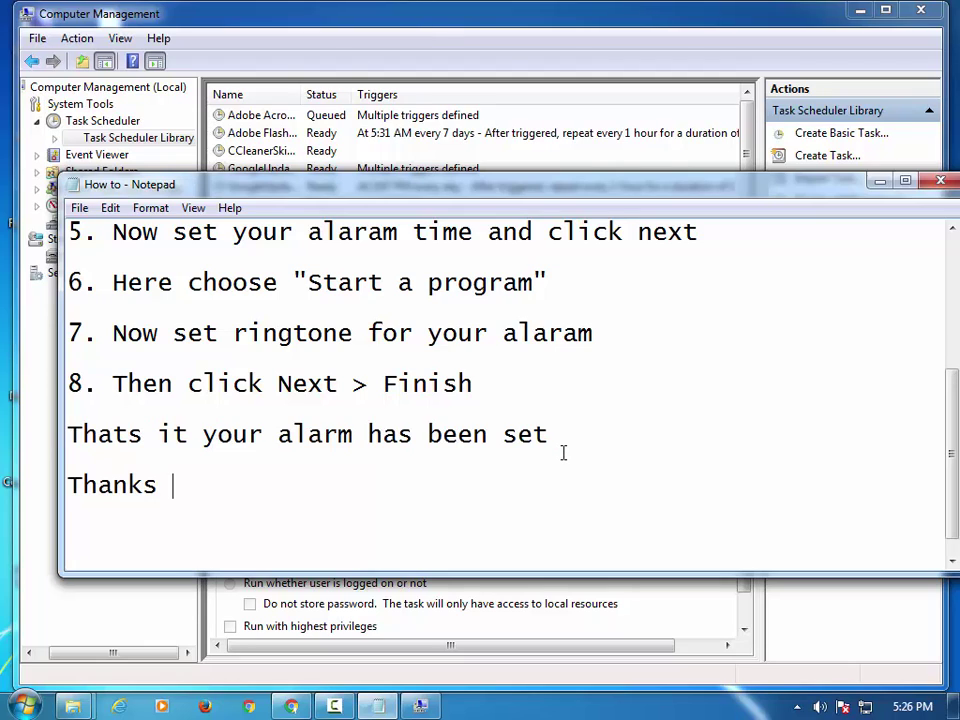
type(" For Watching")
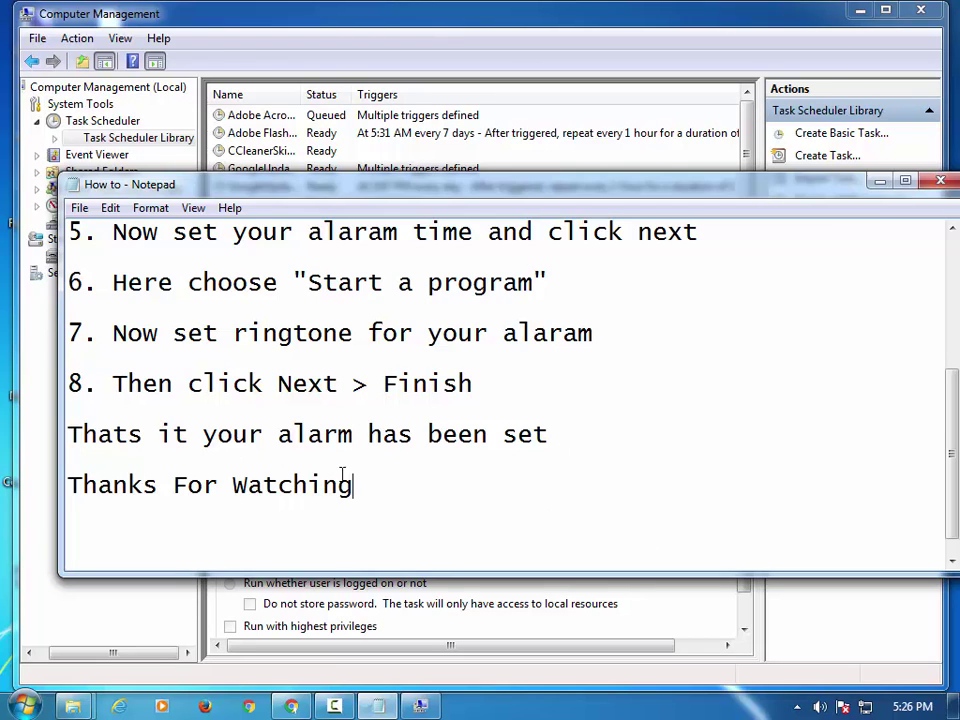
left_click_drag(352, 485, 66, 488)
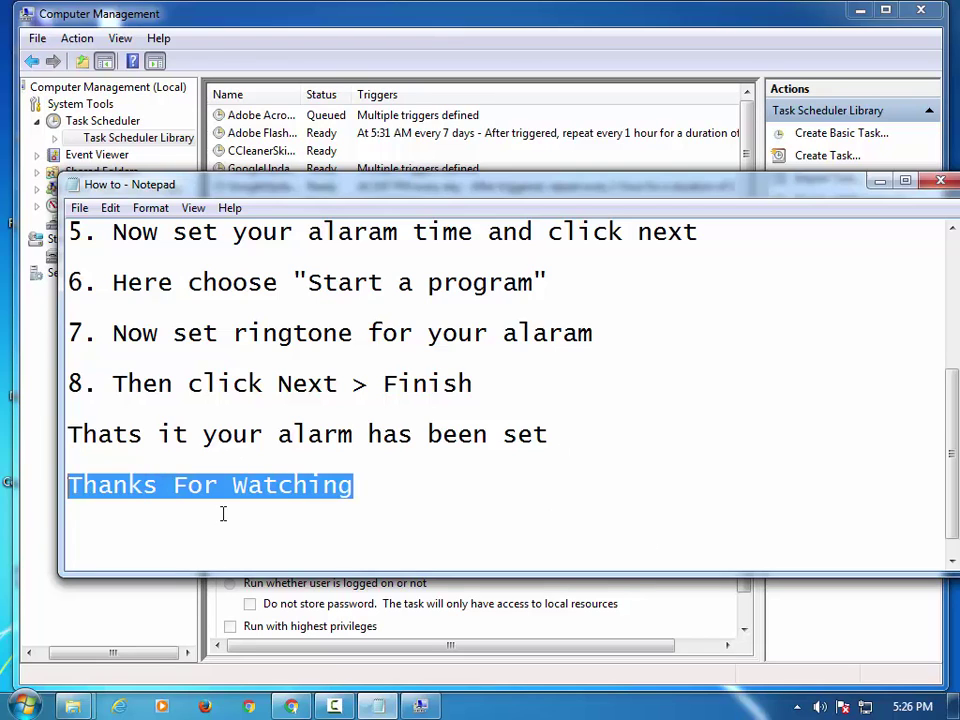